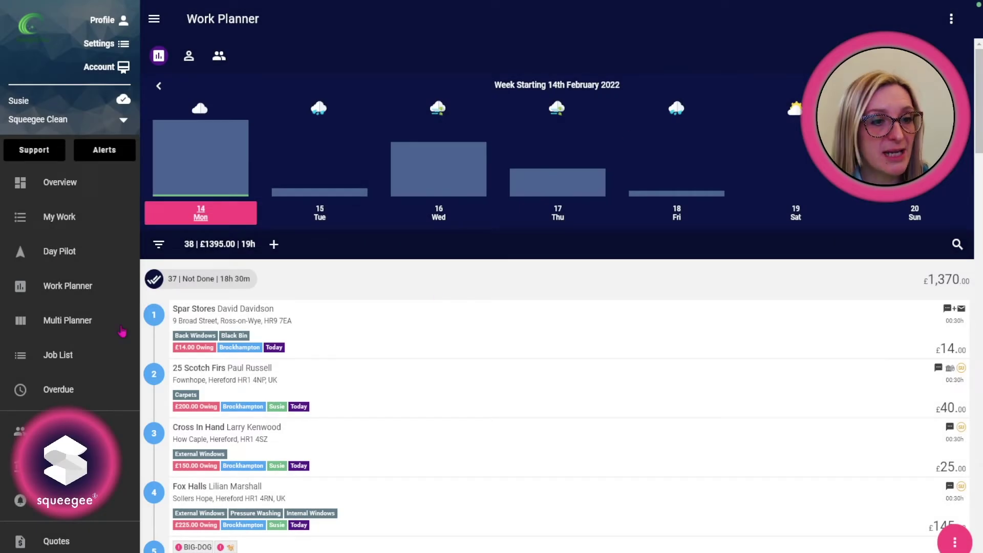
Scroll the sidebar down and open the Users page listing team members and roles
scroll(48, 256, down, 5)
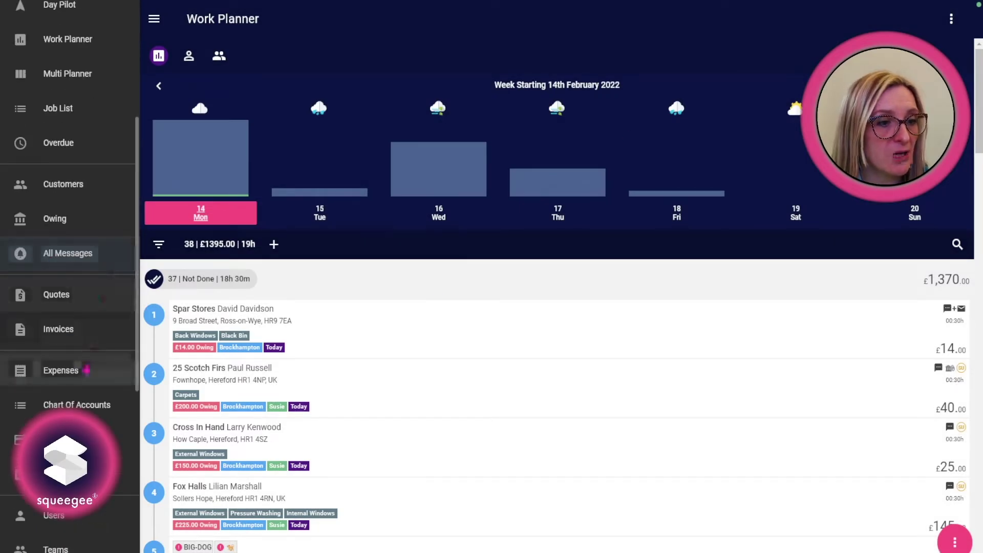
scroll(88, 370, down, 1)
click(56, 488)
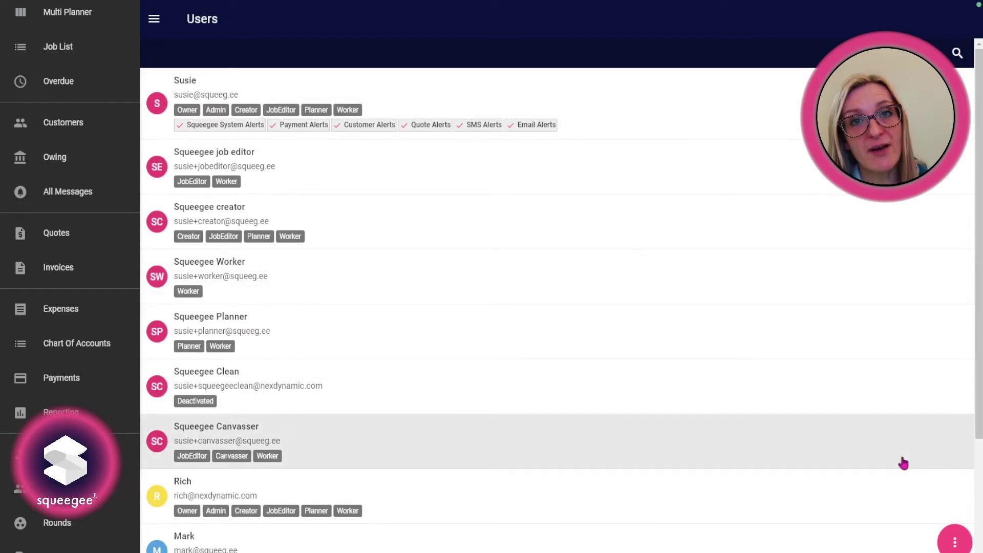
Start a new user from the floating action button's 'Add new user' option
click(956, 545)
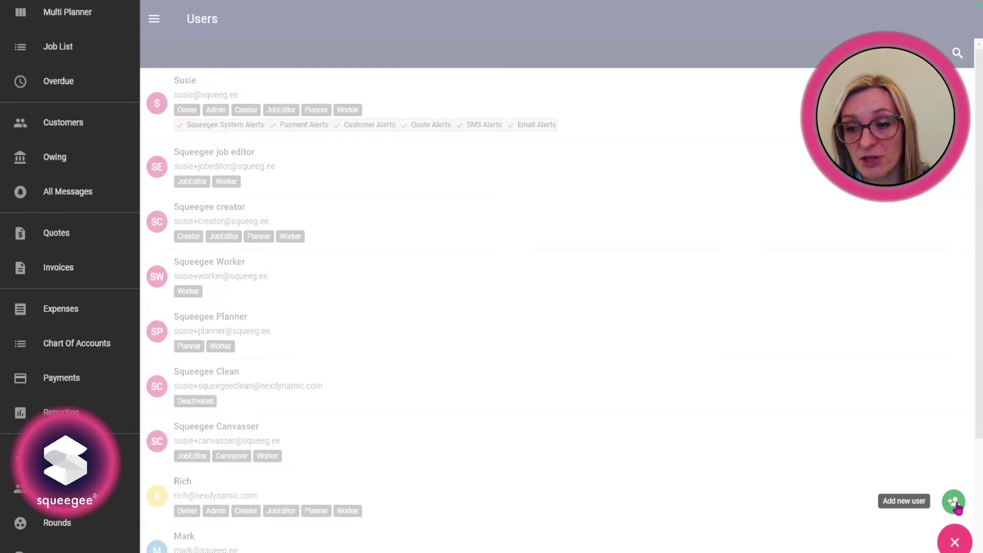
click(955, 503)
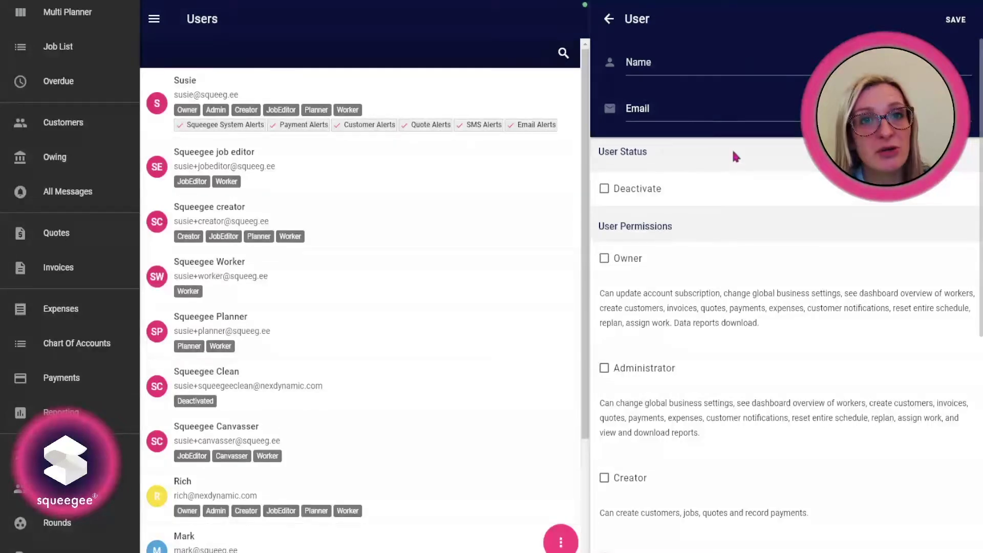
Enter the name 'Worker' and fill in the user's e-mail address
click(673, 64)
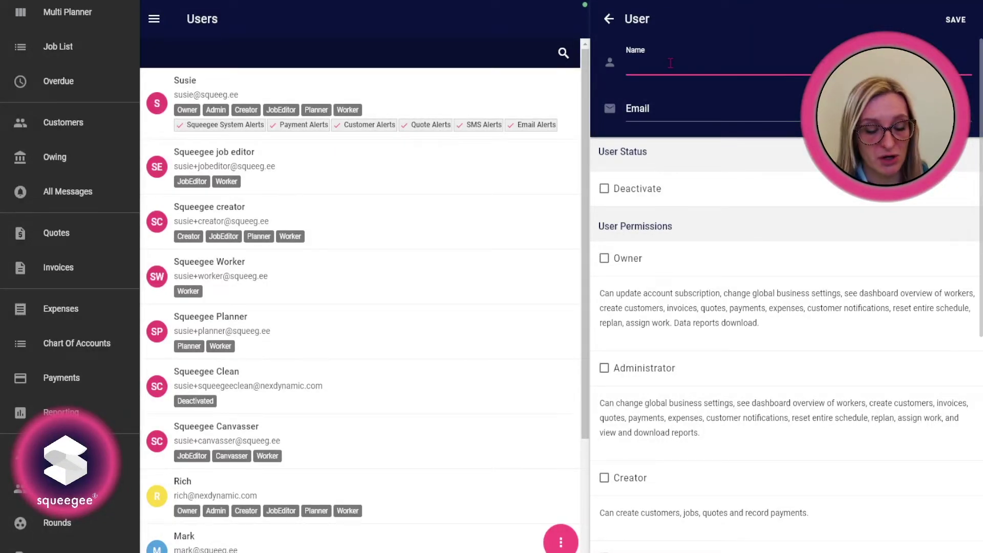
click(676, 81)
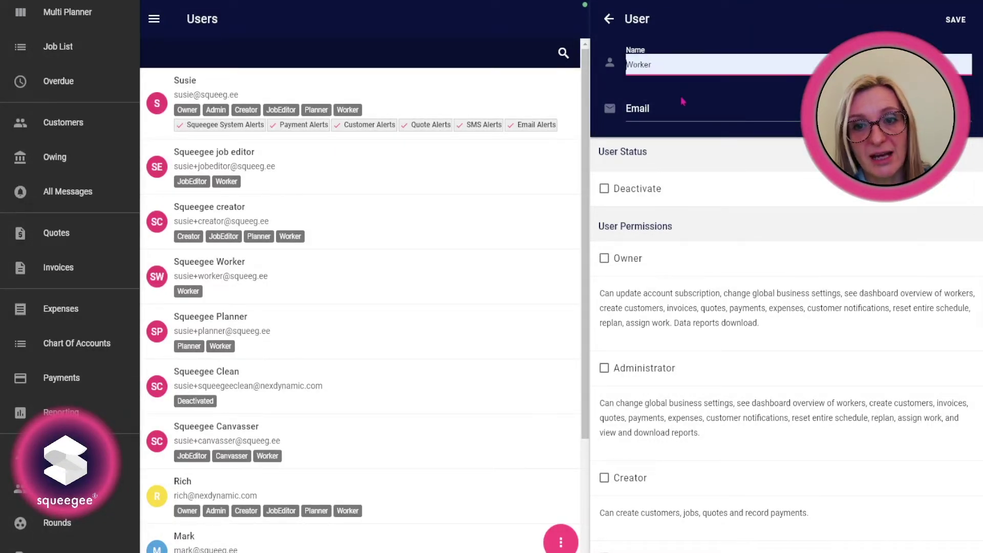
click(701, 112)
click(684, 138)
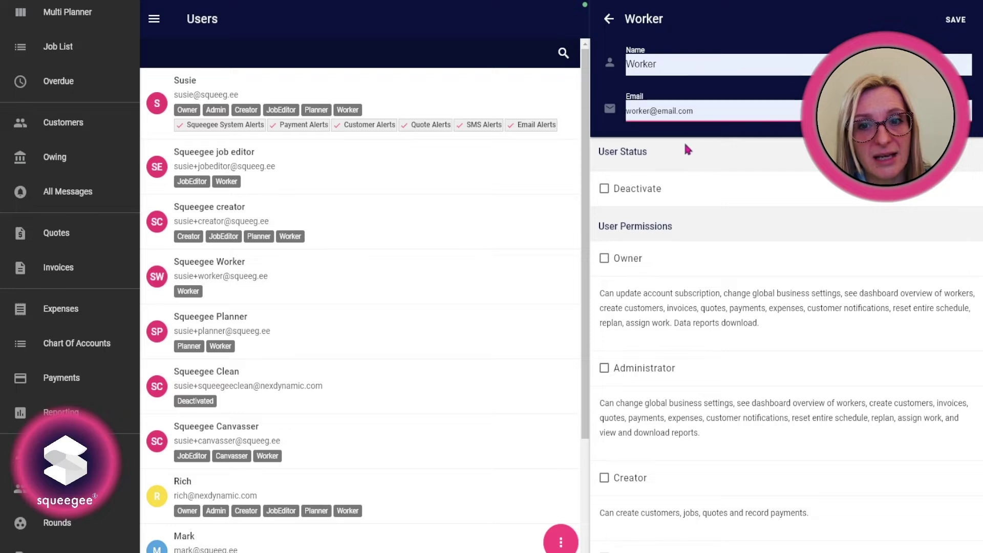
Give the new user only the Worker permission and save it
scroll(698, 229, down, 1)
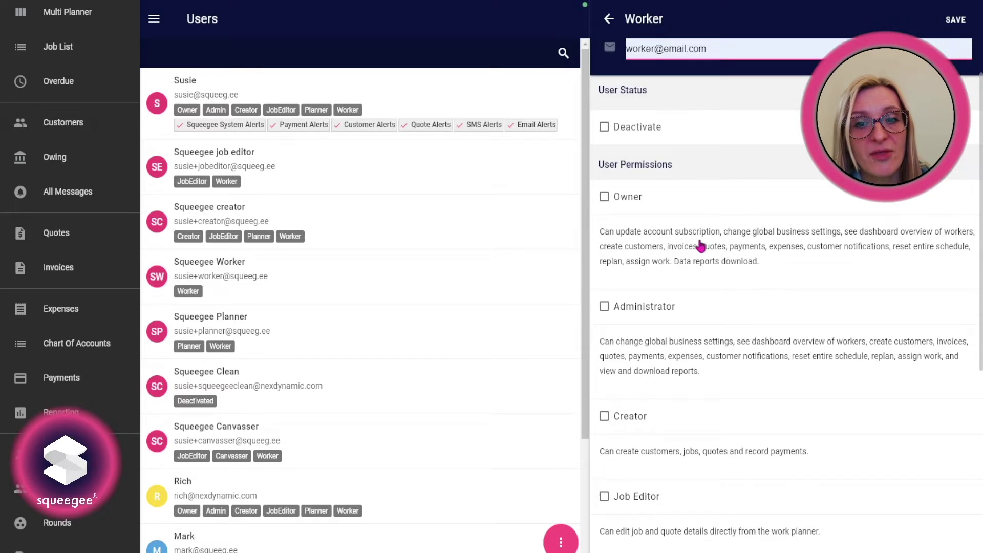
scroll(699, 286, down, 4)
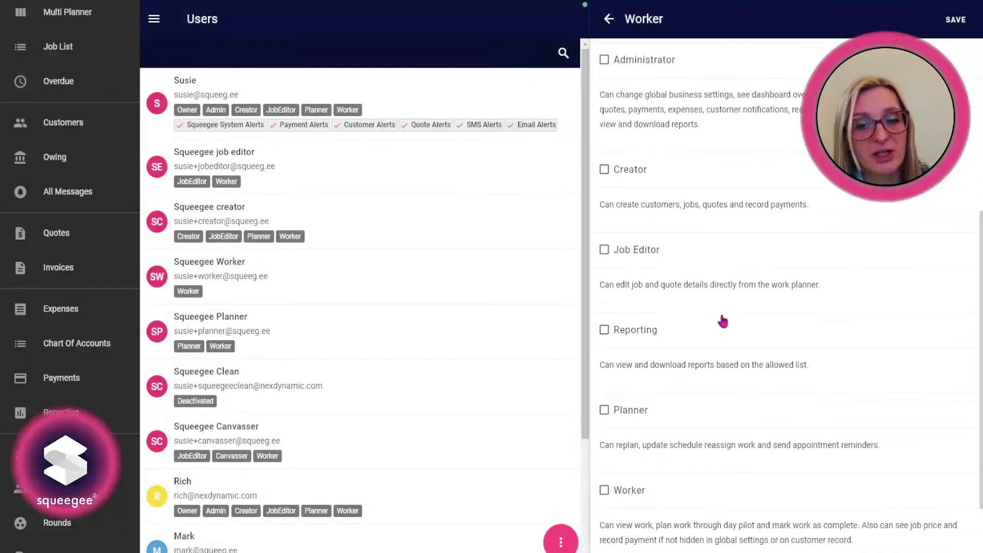
click(605, 491)
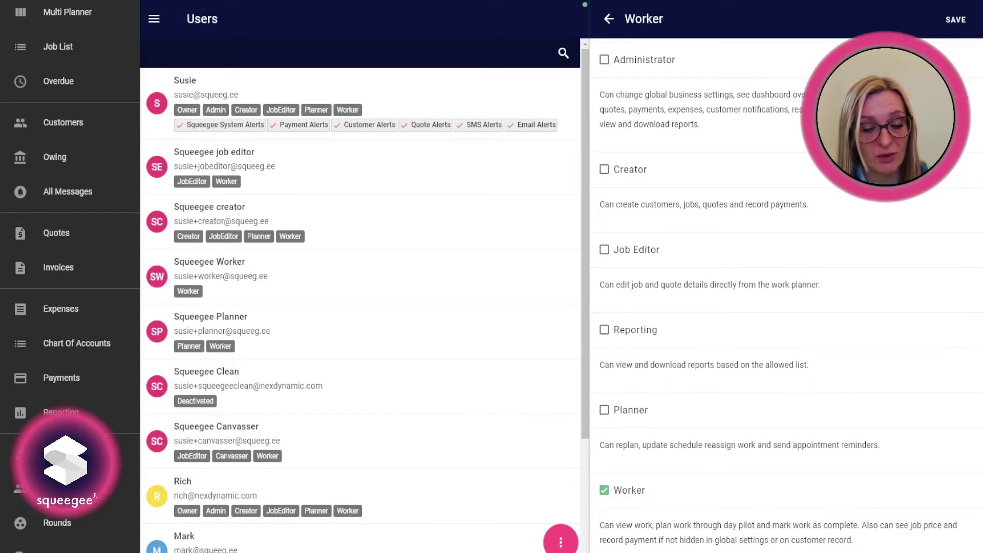
click(955, 21)
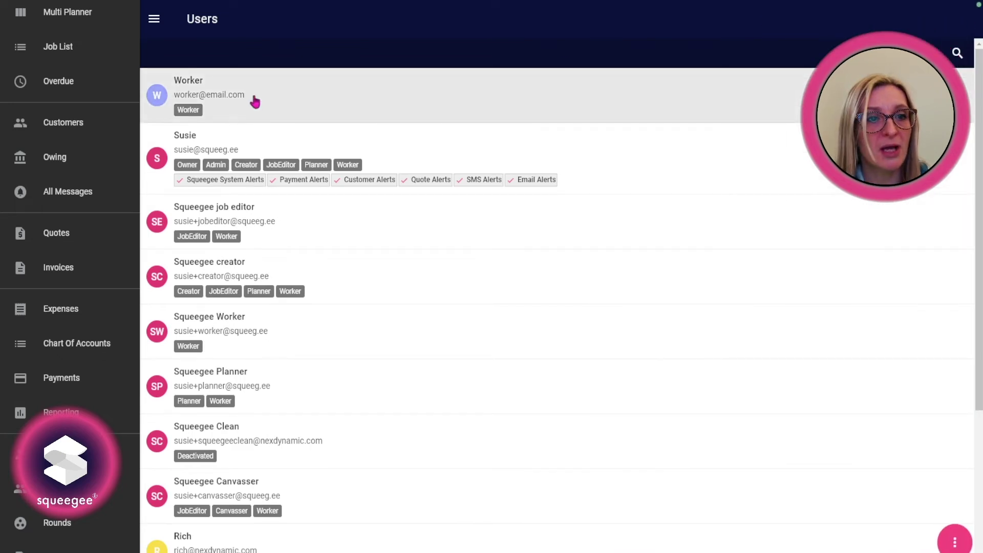
Open the new Worker user's details page from the Users list
click(219, 101)
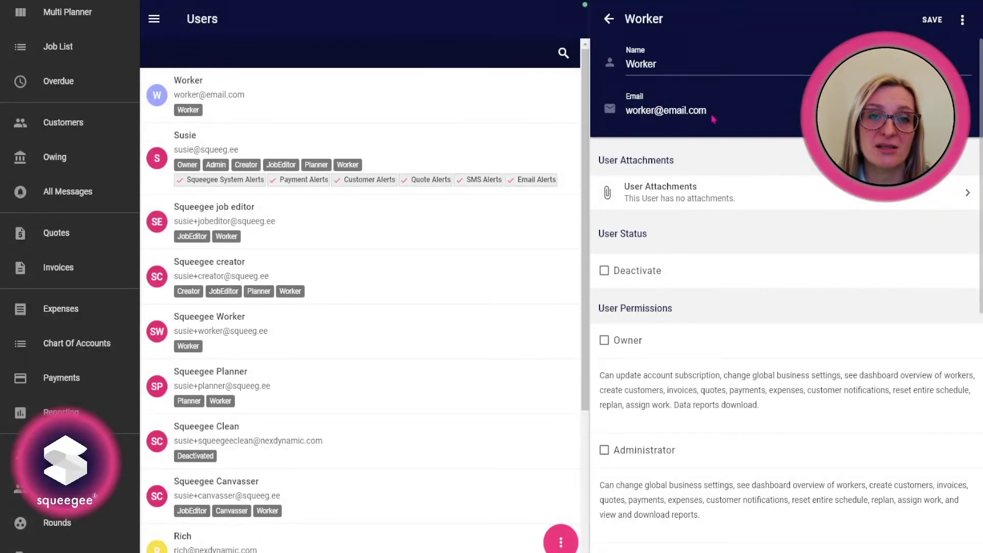
click(609, 20)
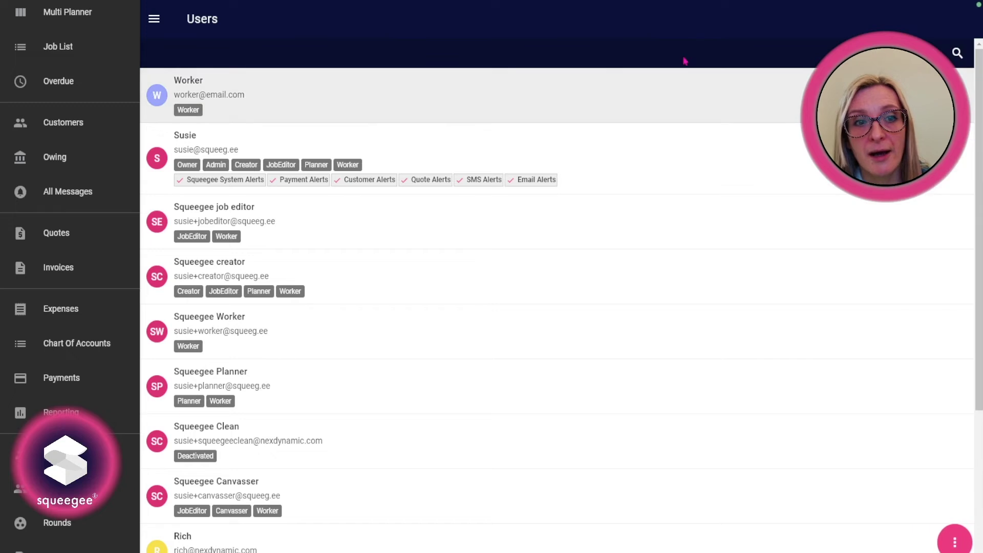
click(442, 98)
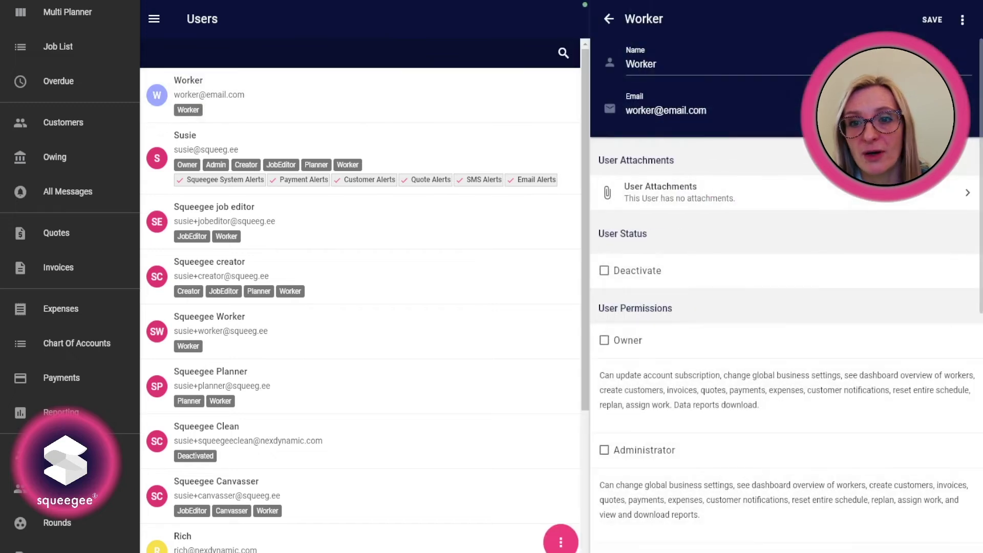
Attach existing files Worker.png and Squeegee Covid-19 Policy Jan 2022.docx to Worker, then return to Users
click(694, 199)
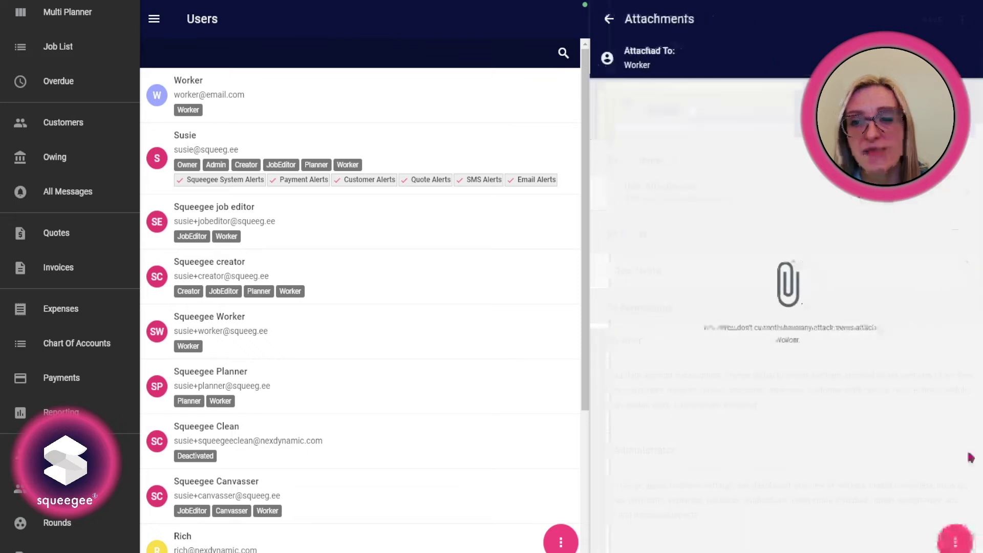
click(955, 542)
click(953, 502)
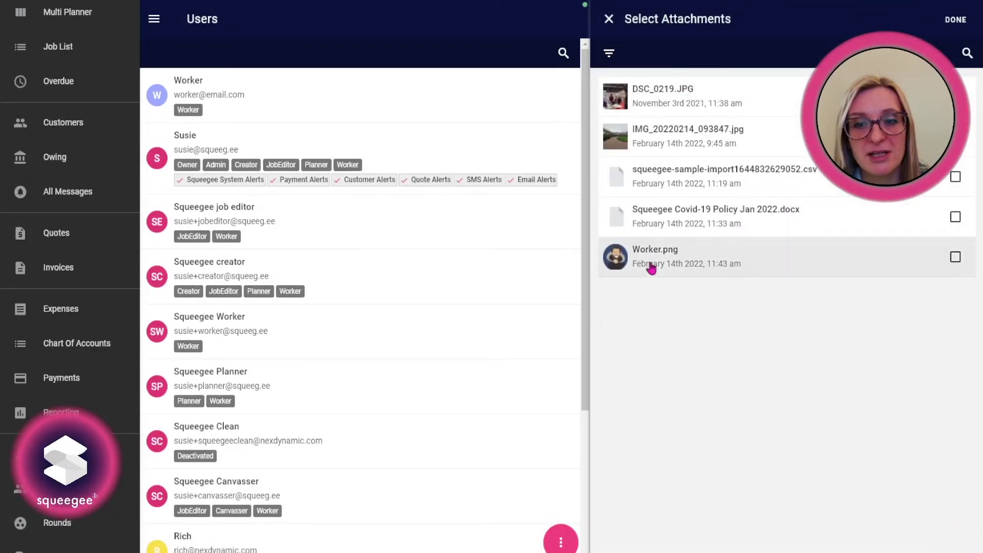
click(652, 268)
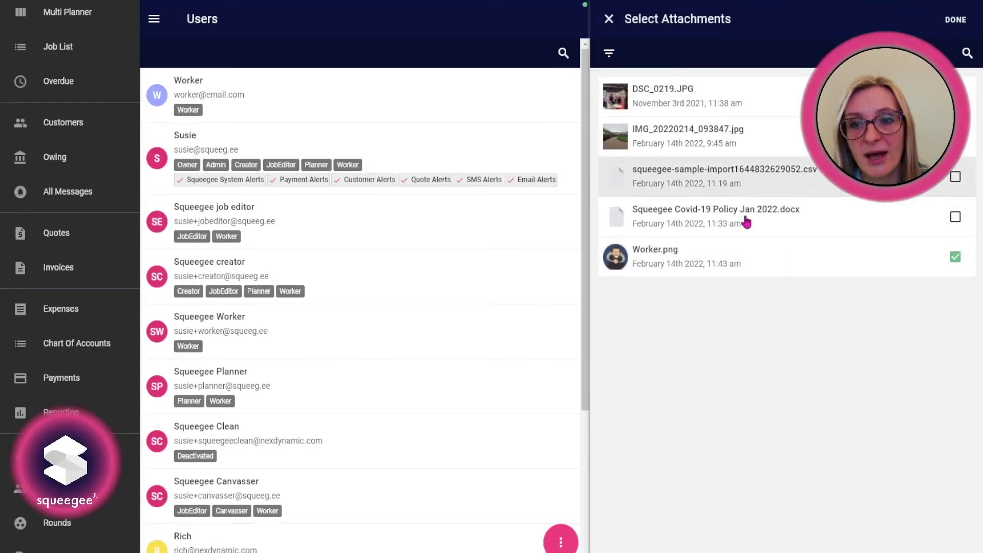
click(768, 211)
click(953, 11)
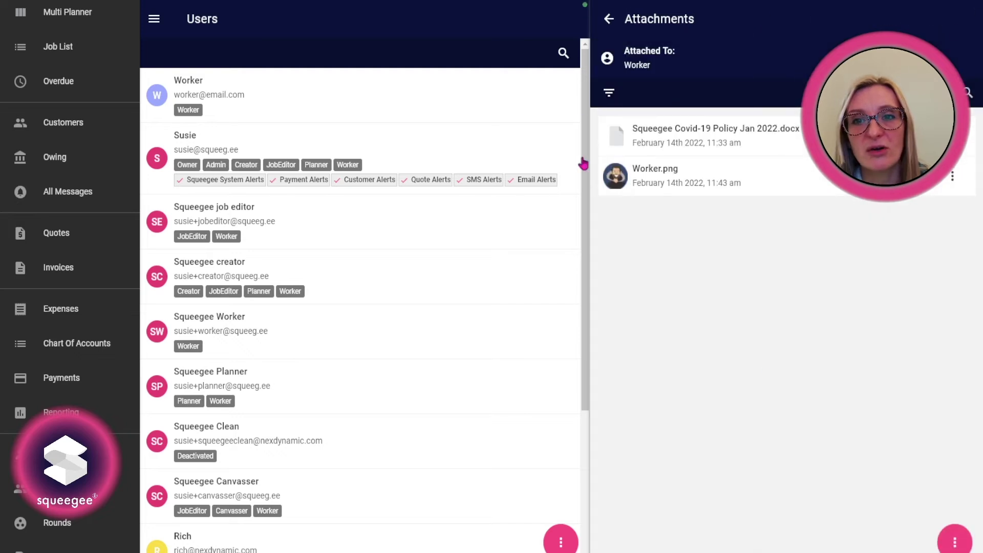
click(609, 18)
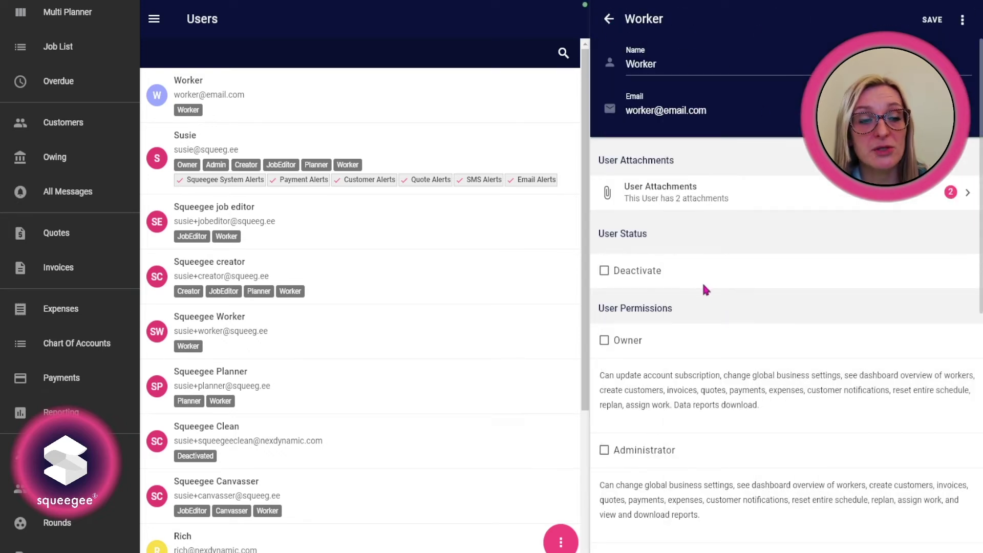
click(609, 19)
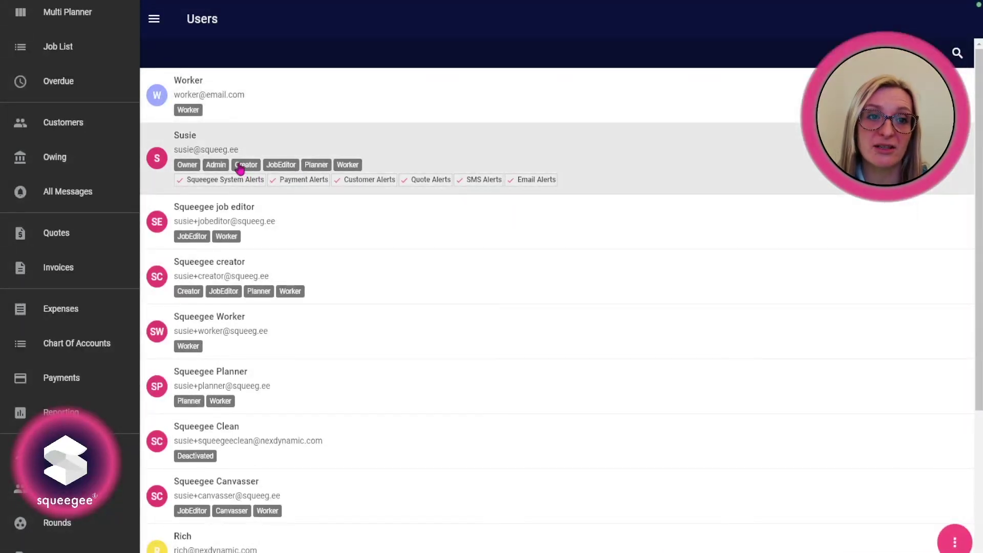
click(241, 169)
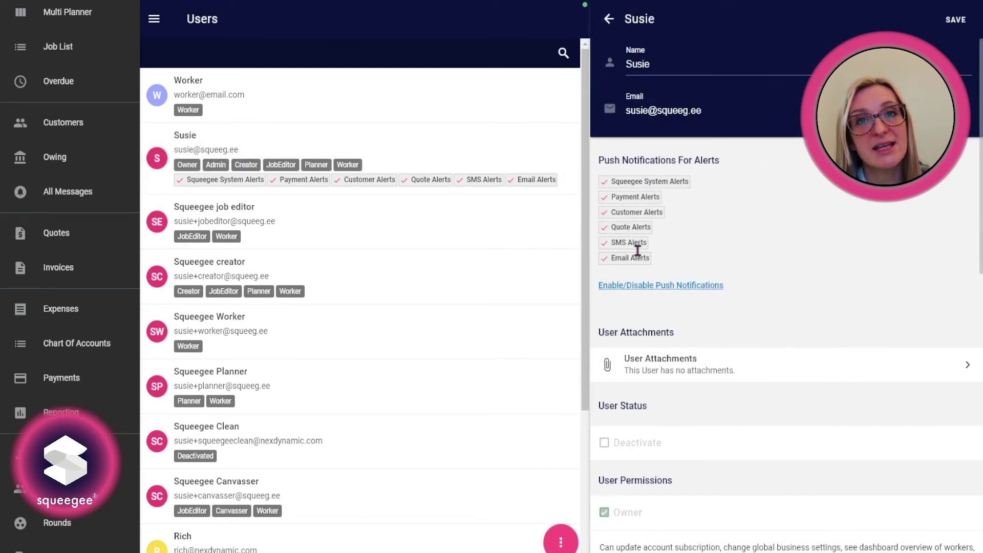
click(638, 286)
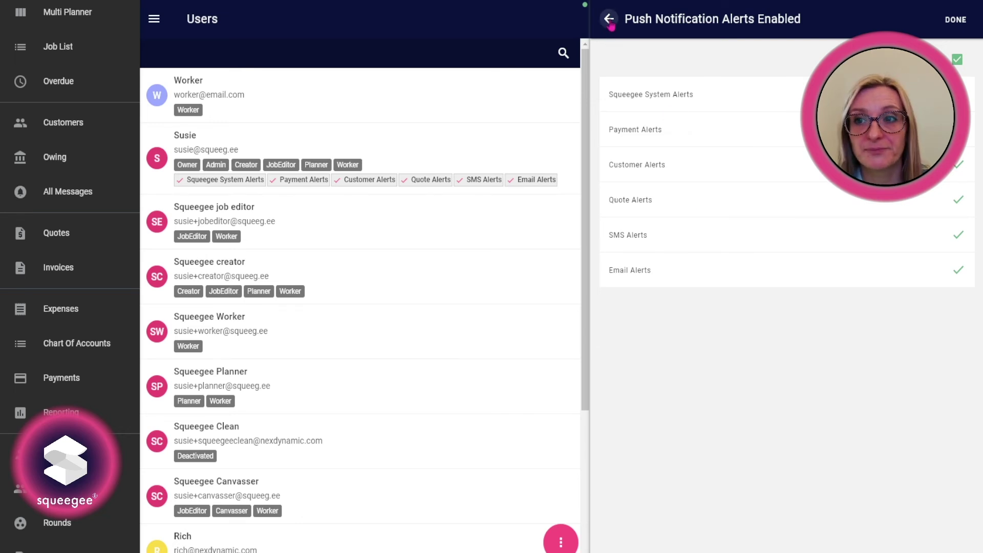
click(610, 20)
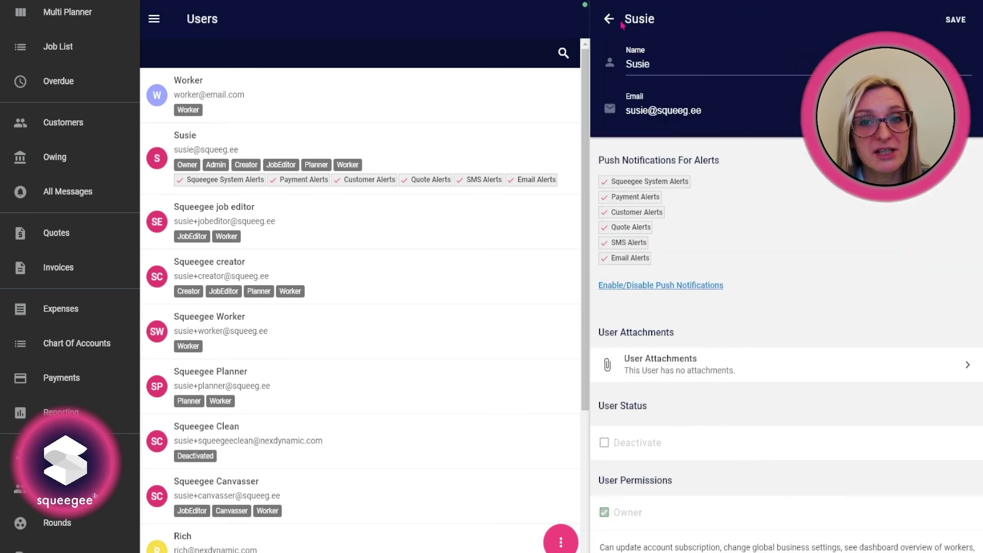
click(609, 19)
Open the Teams page and view team Van 1's three members
scroll(95, 272, down, 3)
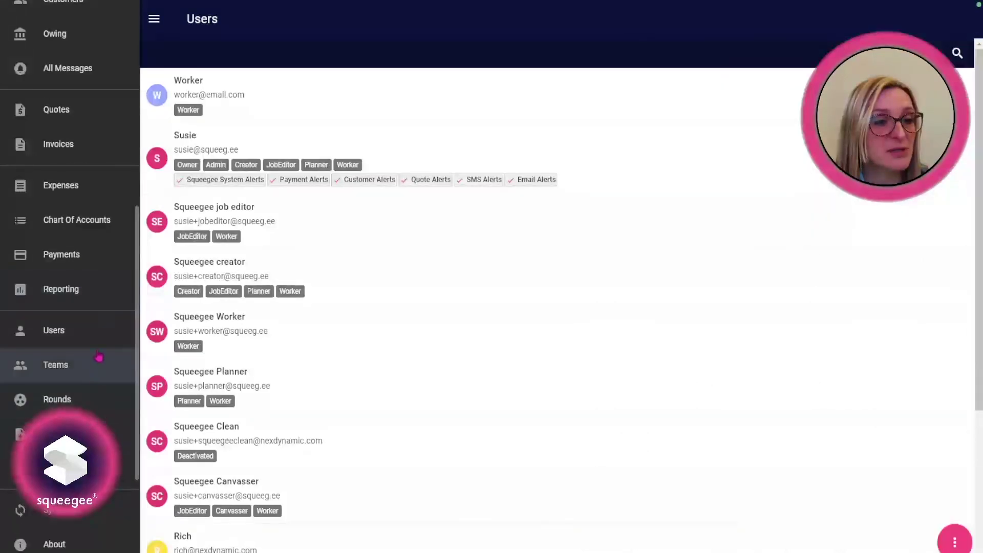
click(78, 377)
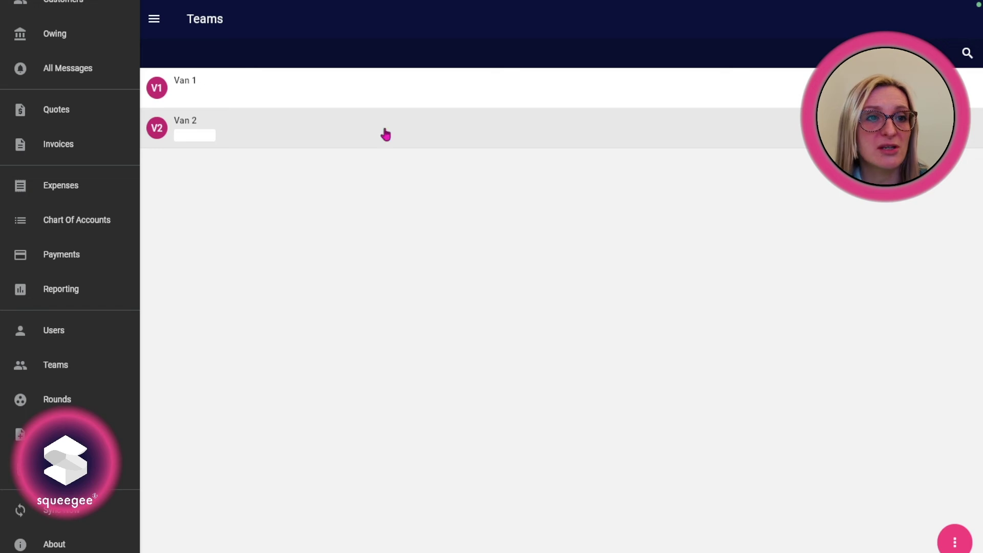
click(279, 94)
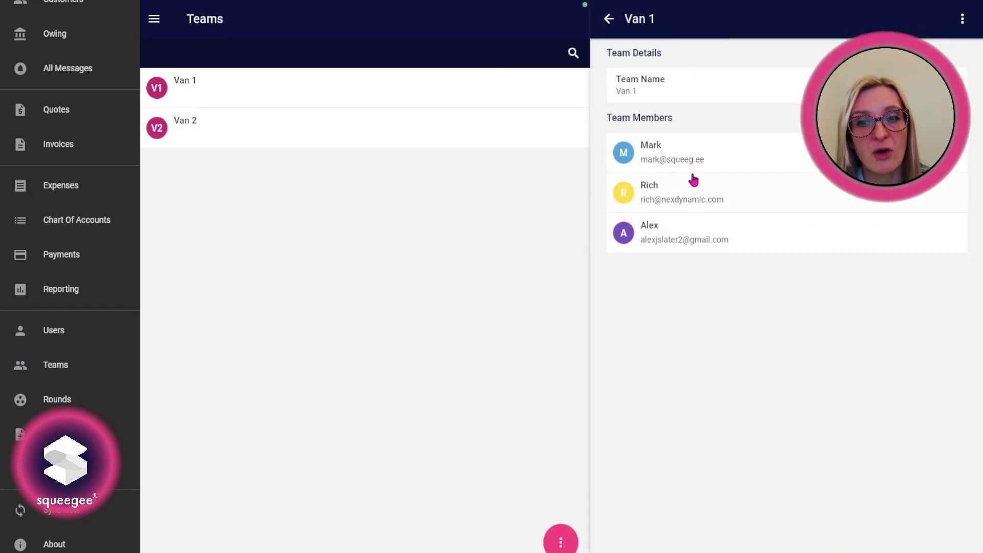
Edit Van 1 and set Temporary Team to true, active Today to Today
click(963, 19)
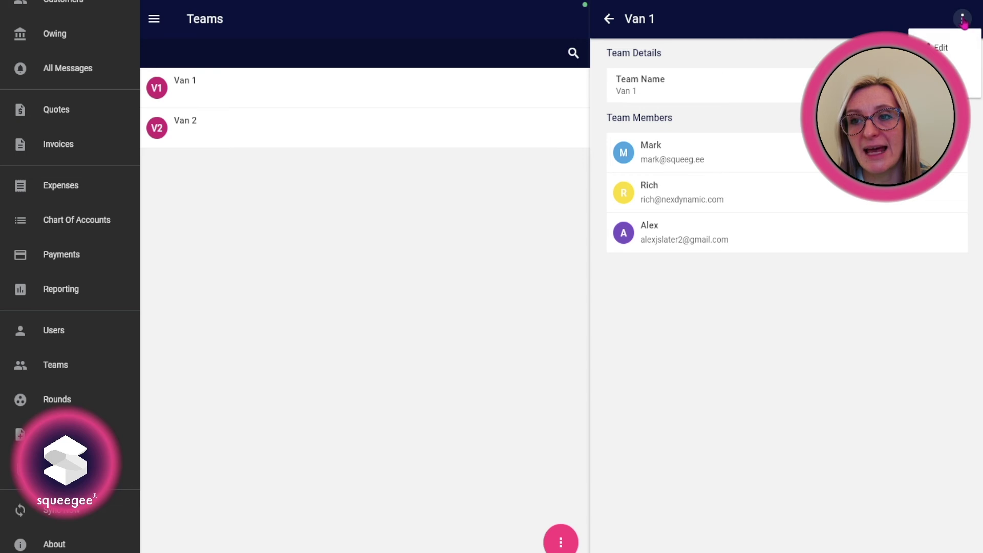
click(940, 48)
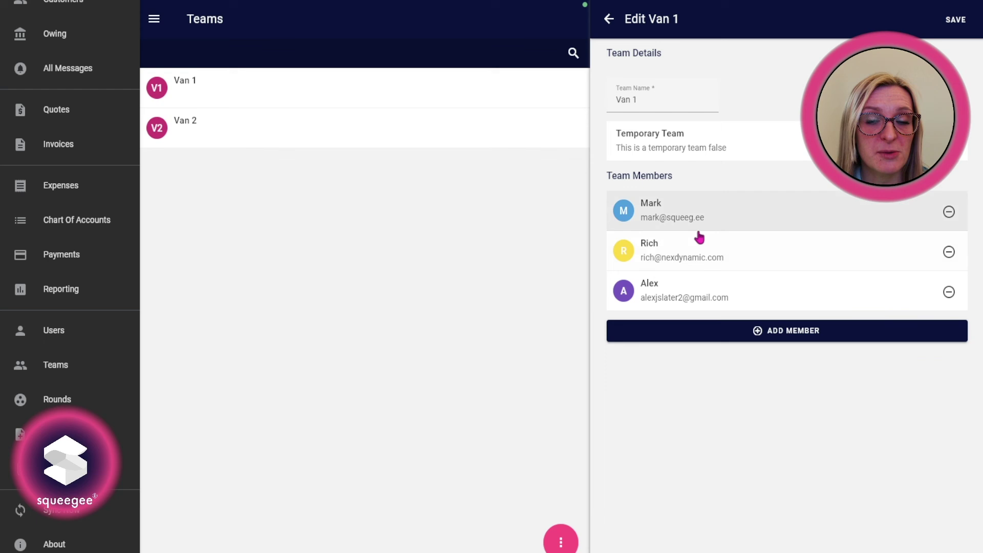
click(950, 141)
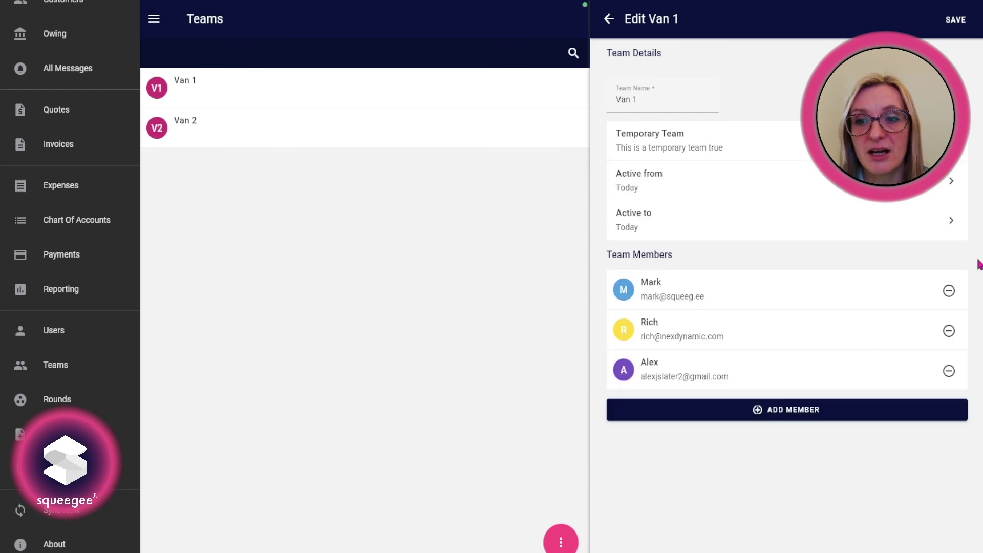